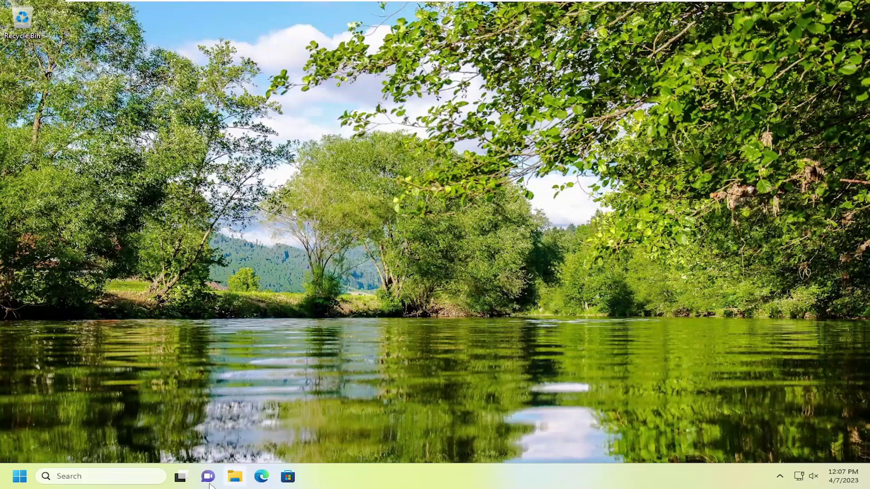
# Step: Launch Edit group policy from a Windows search for 'group policy'
pyautogui.click(86, 475)
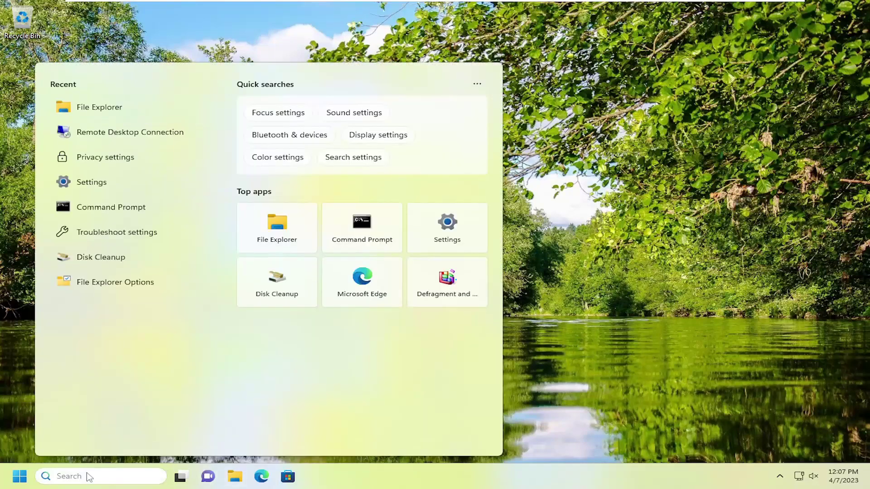
pyautogui.write('group policy')
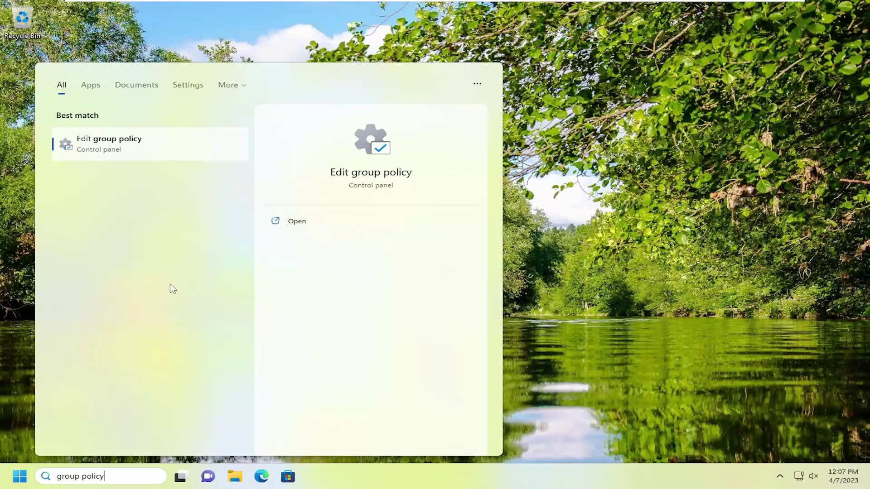
pyautogui.click(124, 144)
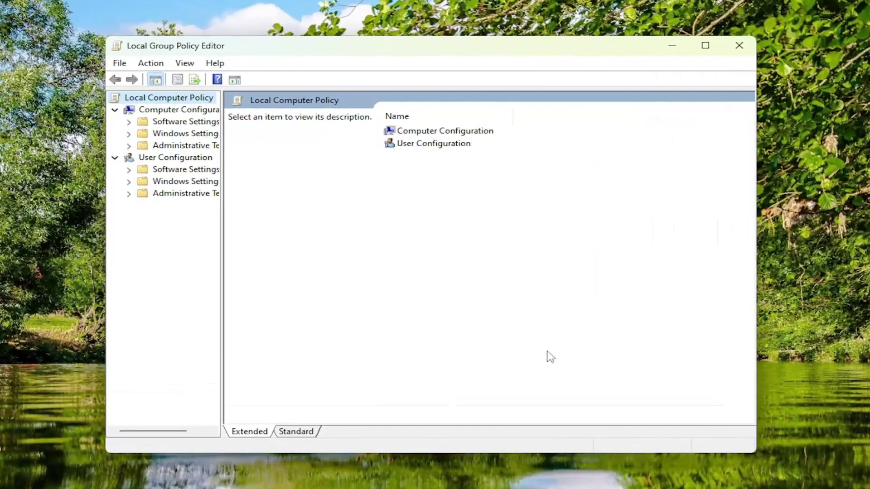
# Step: Under Administrative Templates > System > Logon, open the 'Hide entry points for Fast User Switching' policy
pyautogui.moveTo(220, 225); pyautogui.dragTo(274, 217)
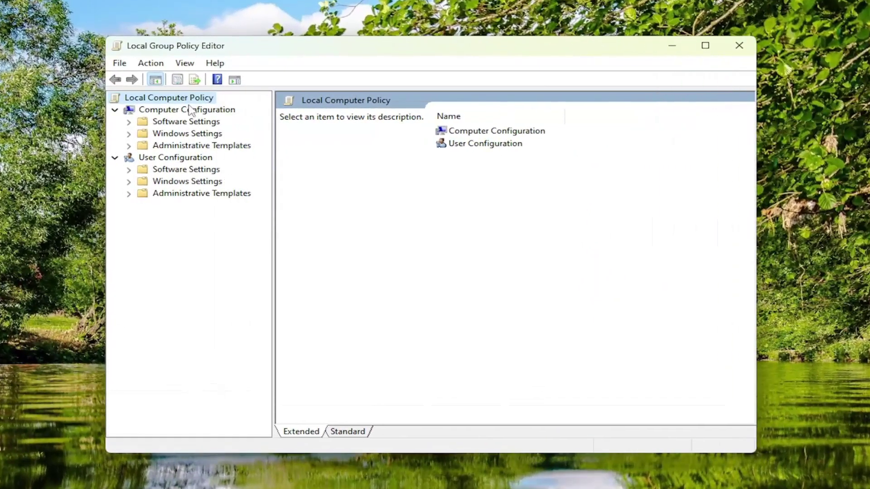
pyautogui.doubleClick(176, 148)
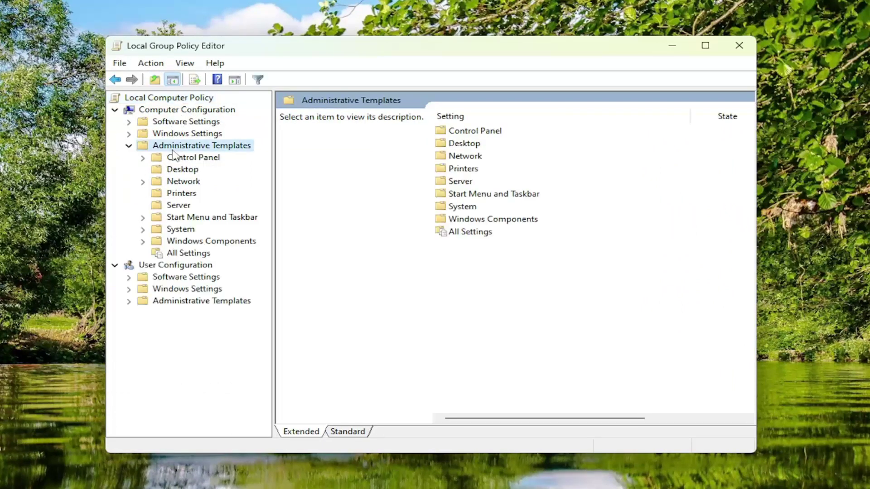
pyautogui.doubleClick(180, 230)
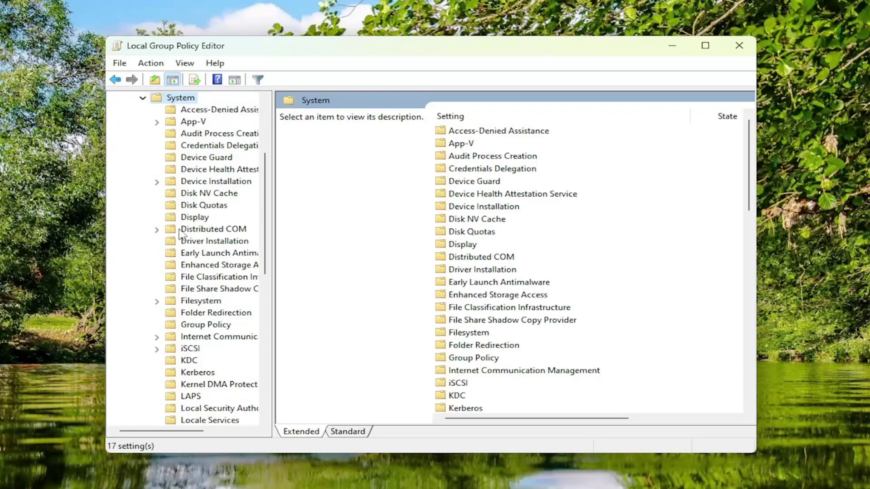
pyautogui.scroll(-5, 181, 234)
pyautogui.click(188, 255)
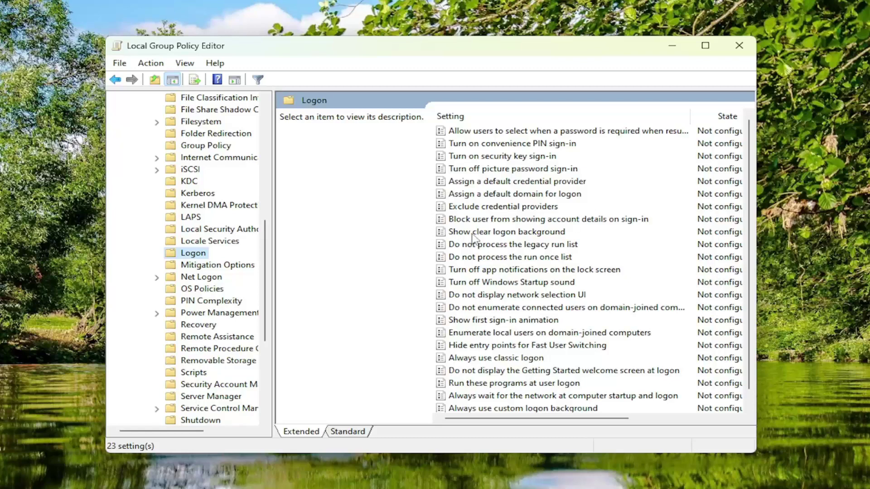
pyautogui.doubleClick(485, 346)
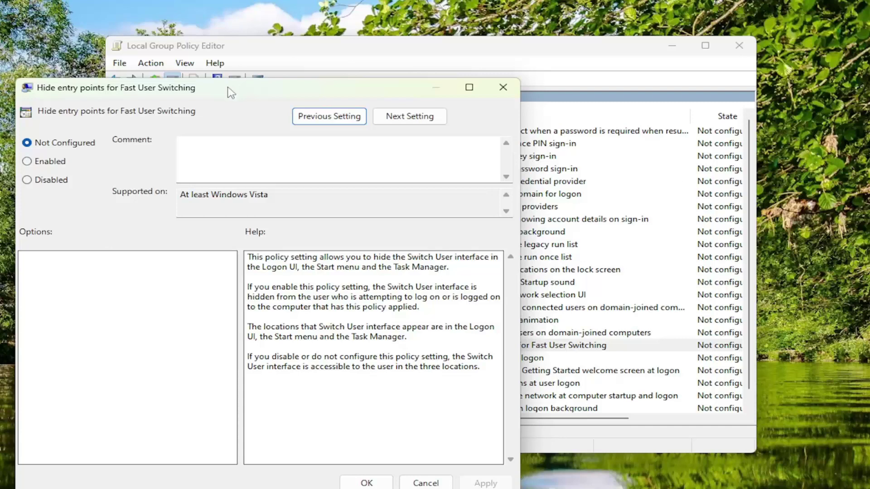
# Step: Try Enabled, then set the policy back to Not Configured, apply and confirm
pyautogui.moveTo(228, 88); pyautogui.dragTo(385, 52)
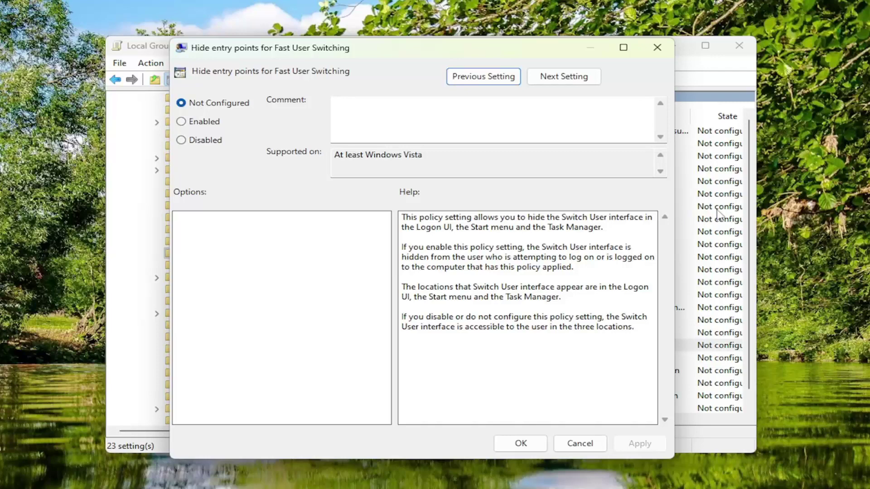
pyautogui.click(181, 122)
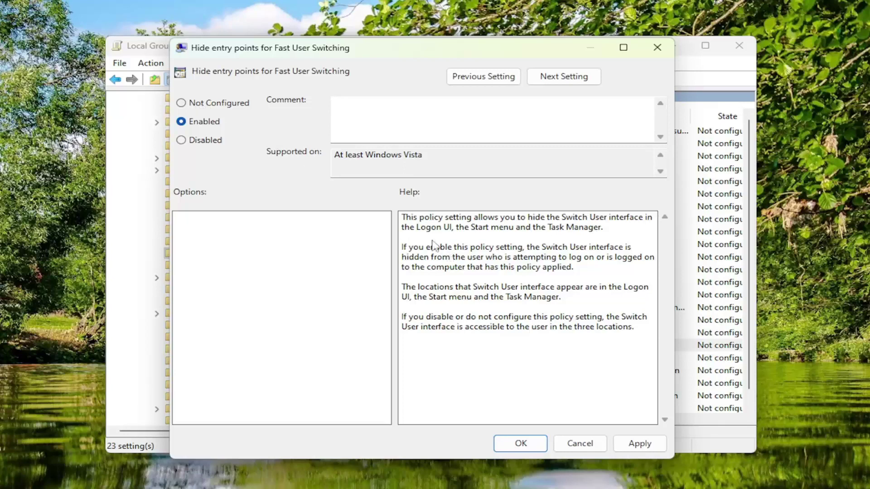
pyautogui.click(181, 103)
pyautogui.click(639, 443)
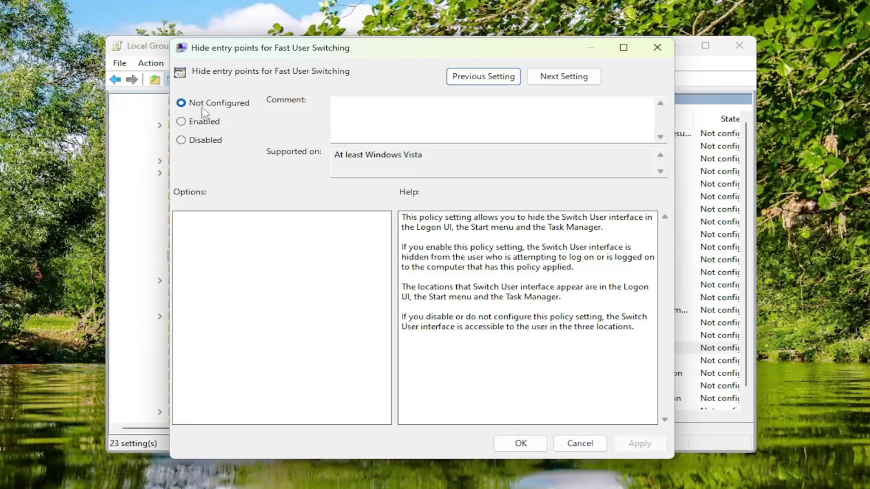
pyautogui.click(532, 443)
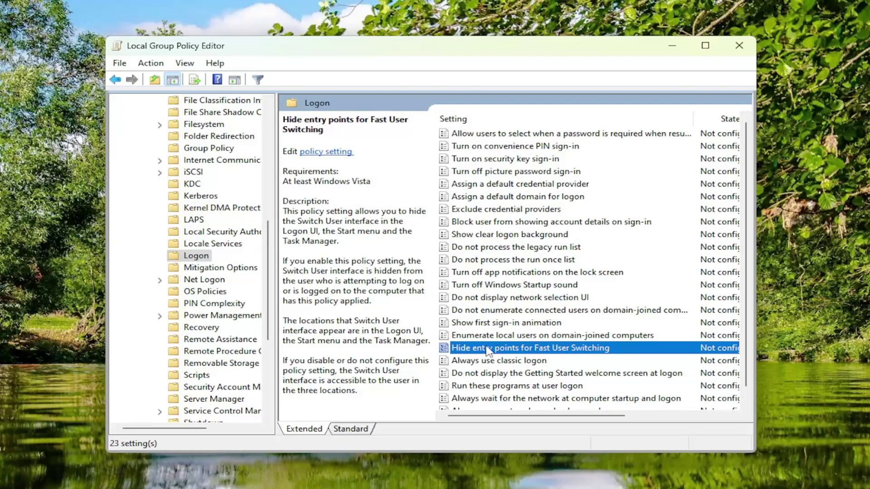
# Step: Collapse the System and Administrative Templates folders and close the Group Policy Editor
pyautogui.scroll(9, 253, 177)
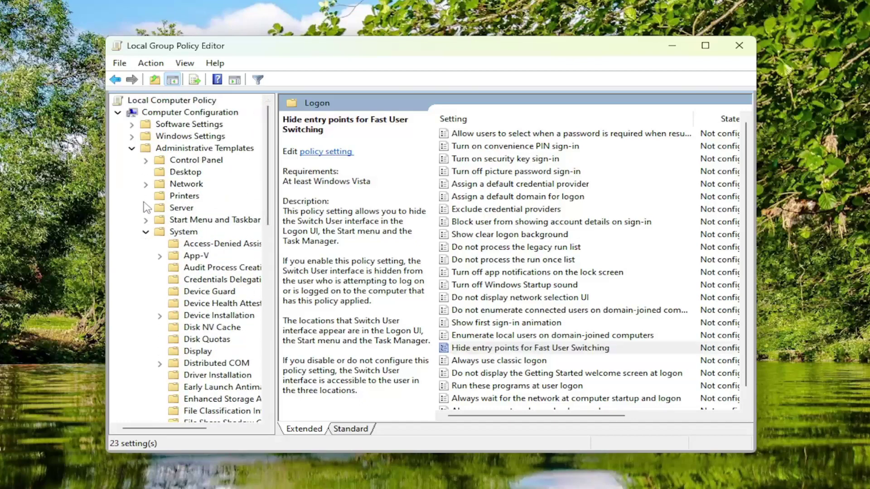
pyautogui.click(145, 231)
pyautogui.click(132, 148)
pyautogui.click(143, 113)
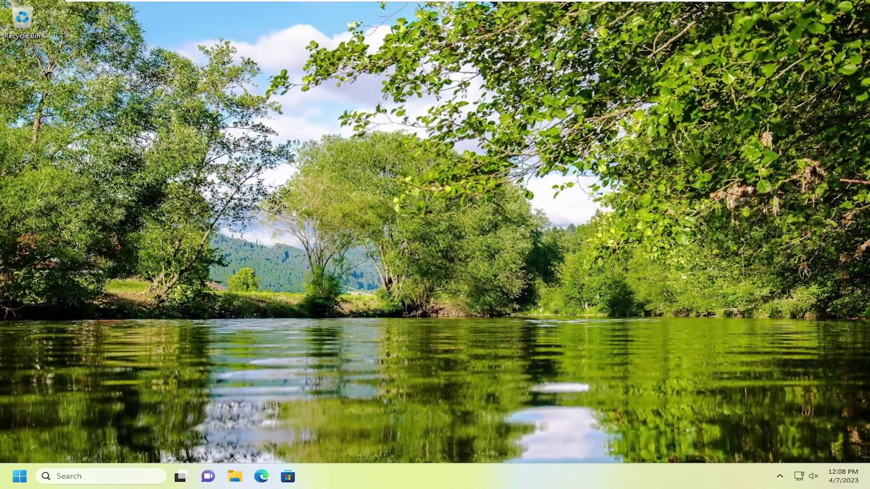
# Step: Find Registry Editor by searching 'regedi', run it as administrator and approve the UAC prompt
pyautogui.click(111, 474)
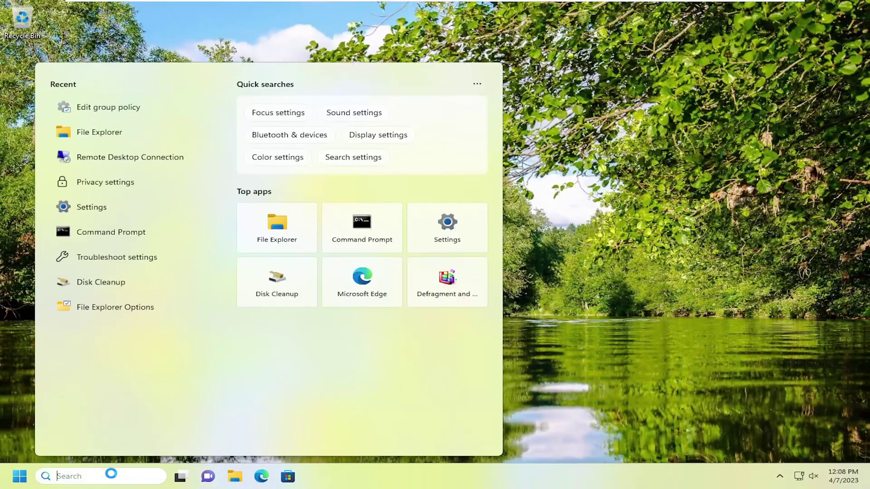
pyautogui.write('regedit')
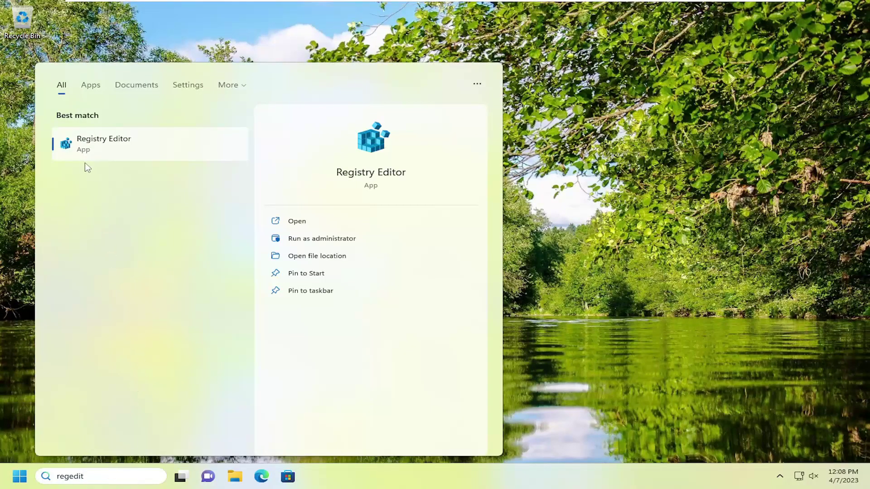
pyautogui.rightClick(111, 141)
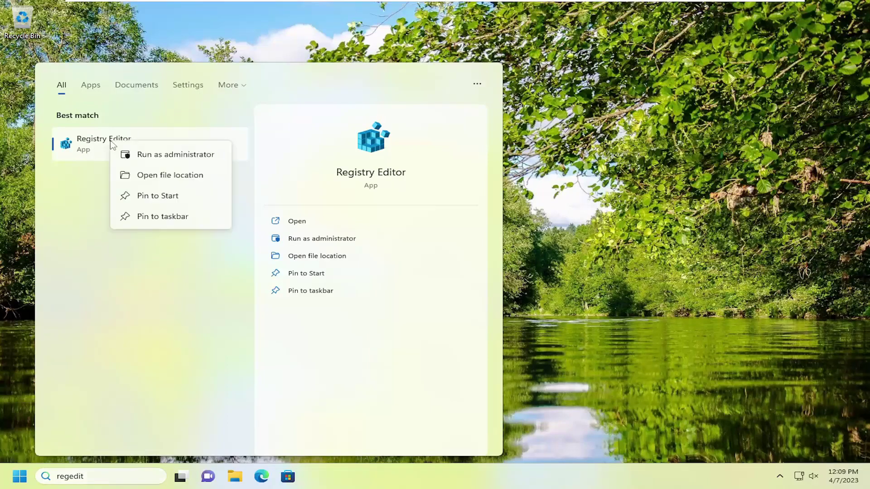
pyautogui.click(164, 154)
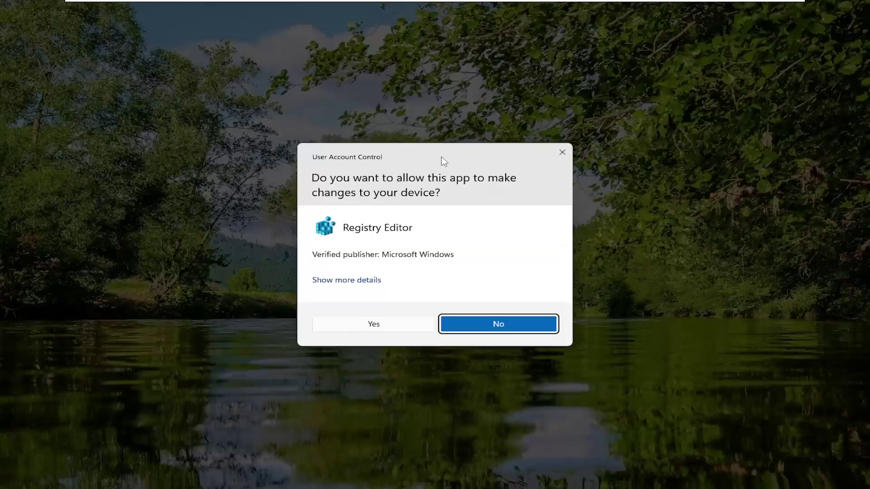
pyautogui.click(371, 328)
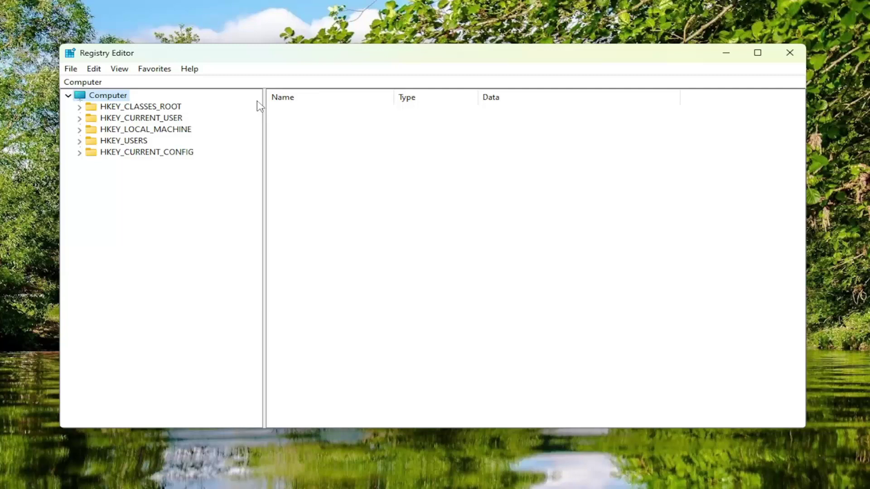
# Step: Bring up the registry export dialog from the File menu, then cancel without saving
pyautogui.click(74, 72)
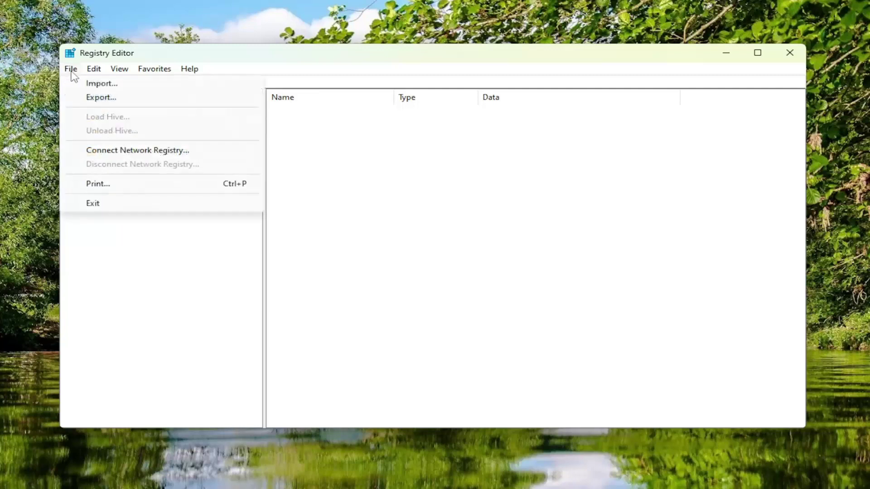
pyautogui.click(94, 98)
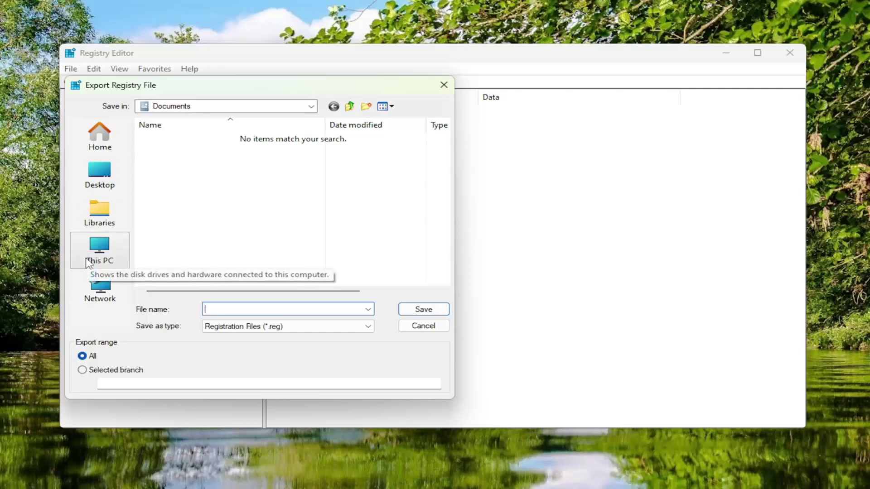
pyautogui.click(416, 326)
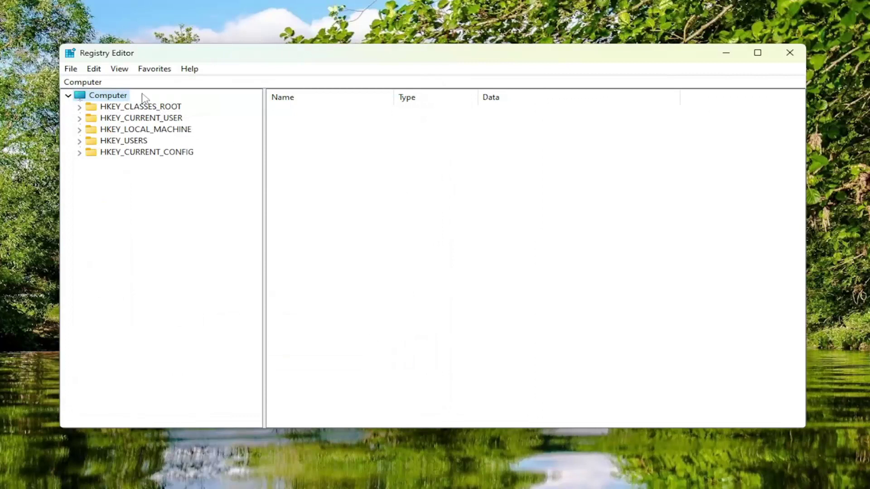
# Step: Bring up the Import Registry File dialog and cancel without importing anything
pyautogui.click(71, 69)
pyautogui.click(88, 83)
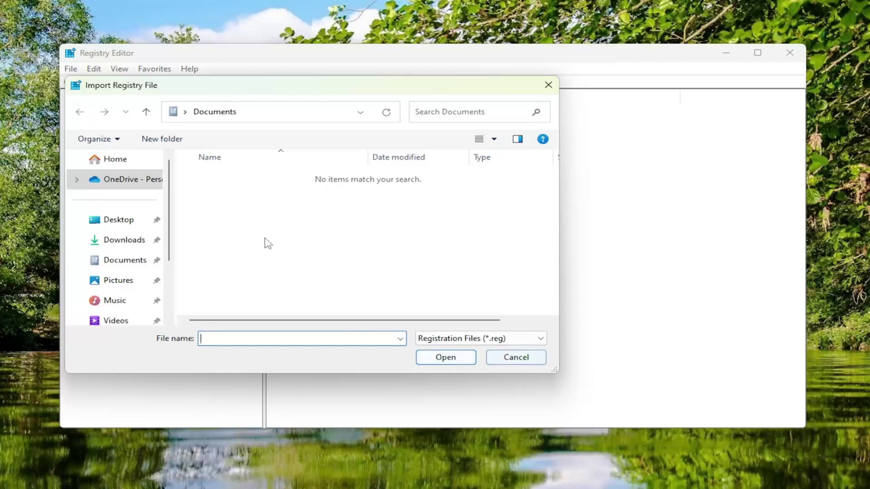
pyautogui.click(524, 358)
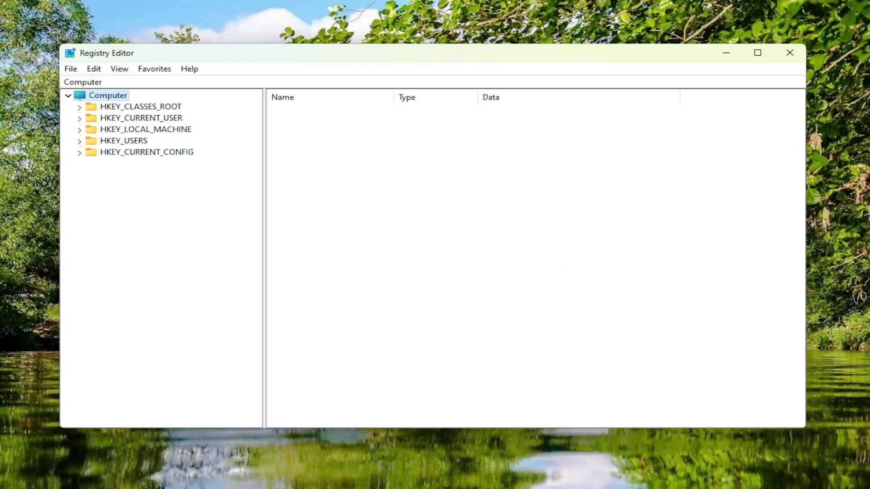
# Step: Expand HKEY_LOCAL_MACHINE > SOFTWARE > Microsoft in the registry tree
pyautogui.doubleClick(170, 130)
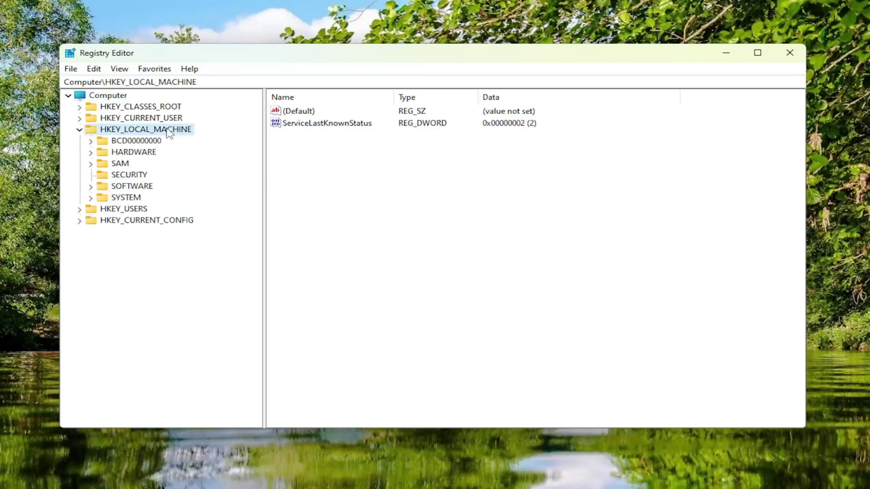
pyautogui.doubleClick(119, 187)
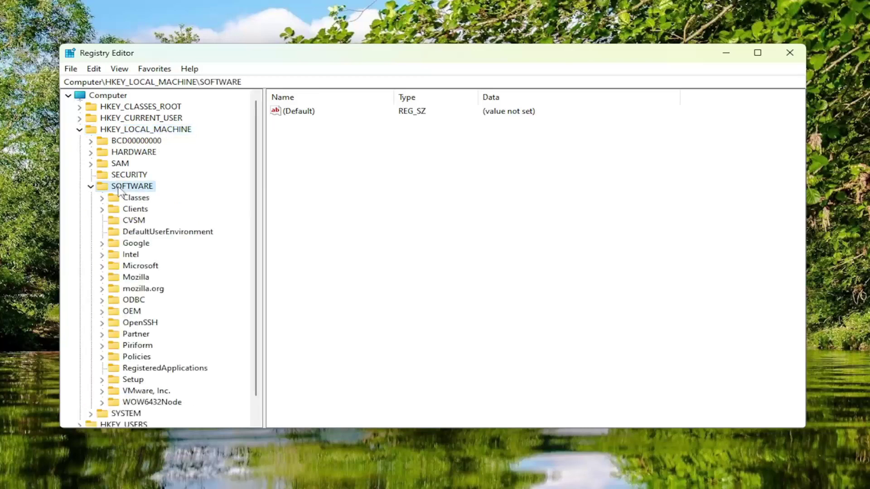
pyautogui.doubleClick(139, 266)
pyautogui.scroll(-17, 150, 281)
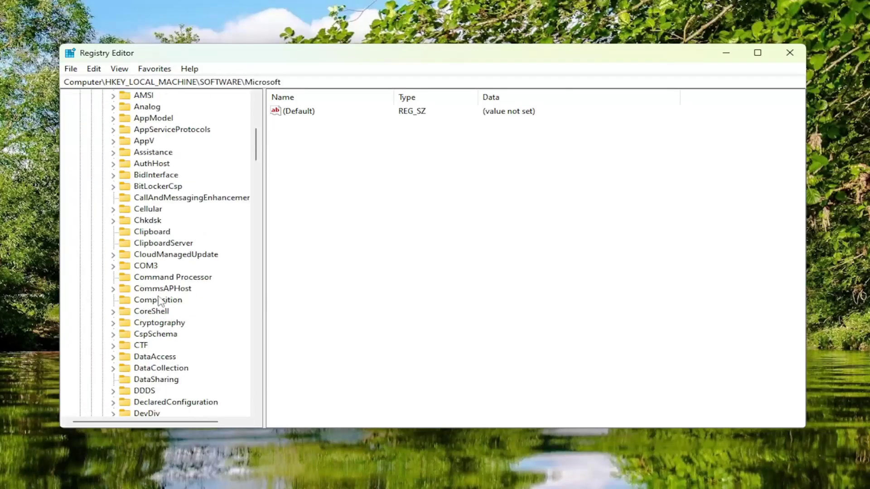
pyautogui.scroll(-20, 173, 320)
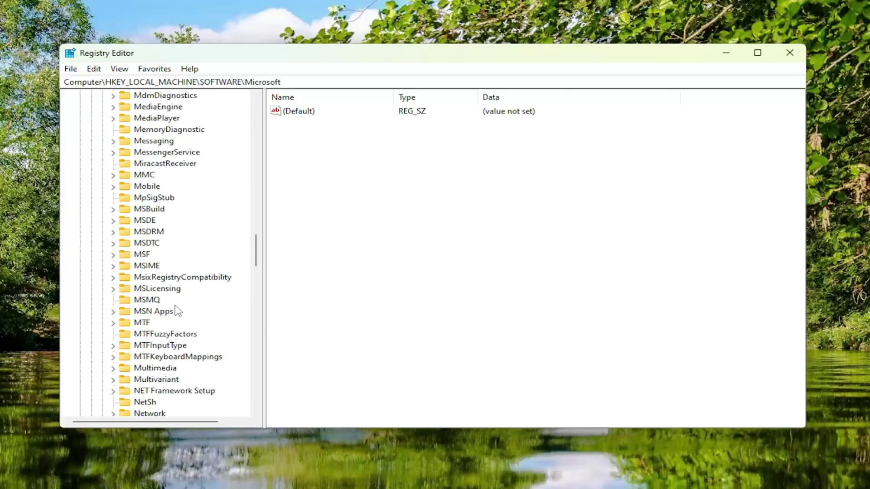
pyautogui.scroll(-8, 177, 301)
pyautogui.scroll(3, 172, 285)
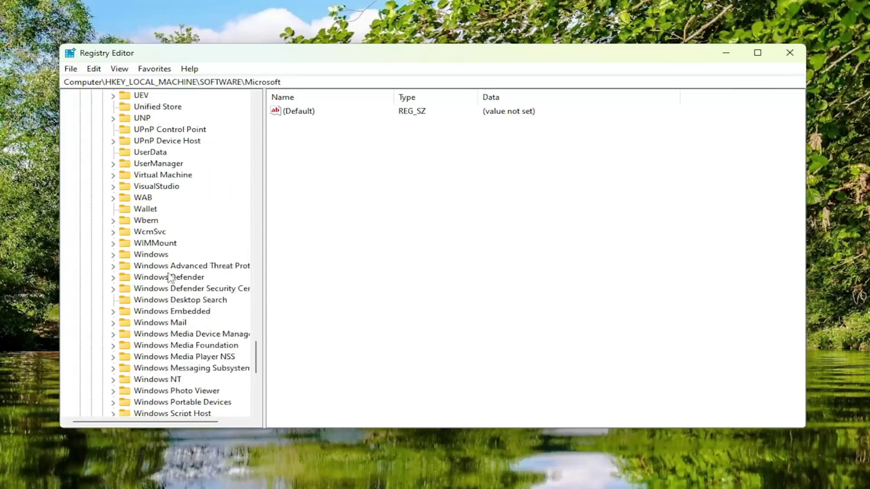
# Step: Expand Windows > CurrentVersion > Policies and select the System key to list its values
pyautogui.doubleClick(150, 252)
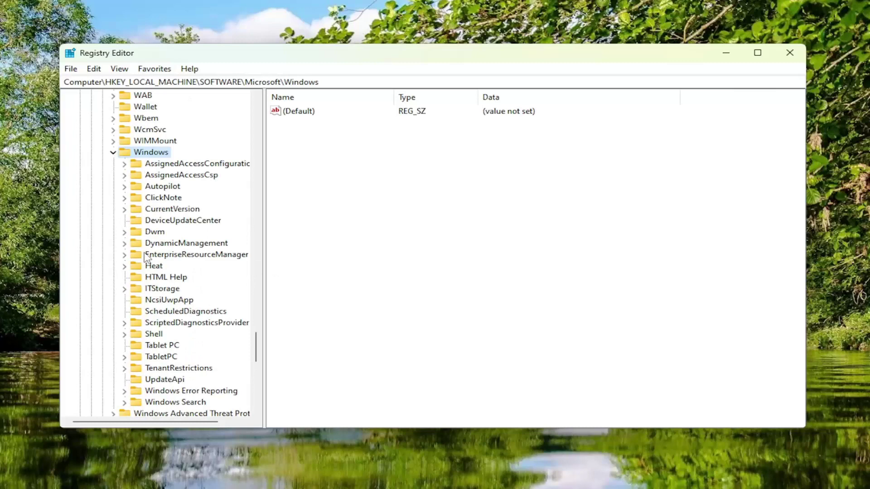
pyautogui.doubleClick(173, 209)
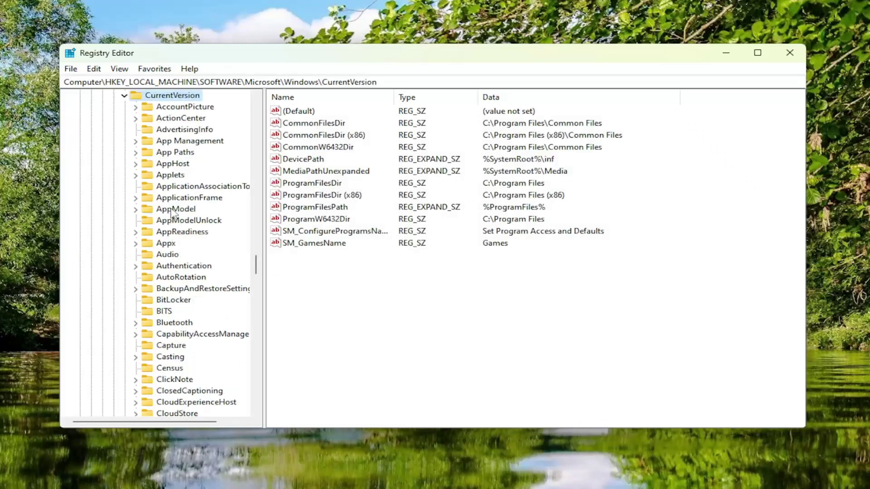
pyautogui.scroll(-20, 202, 302)
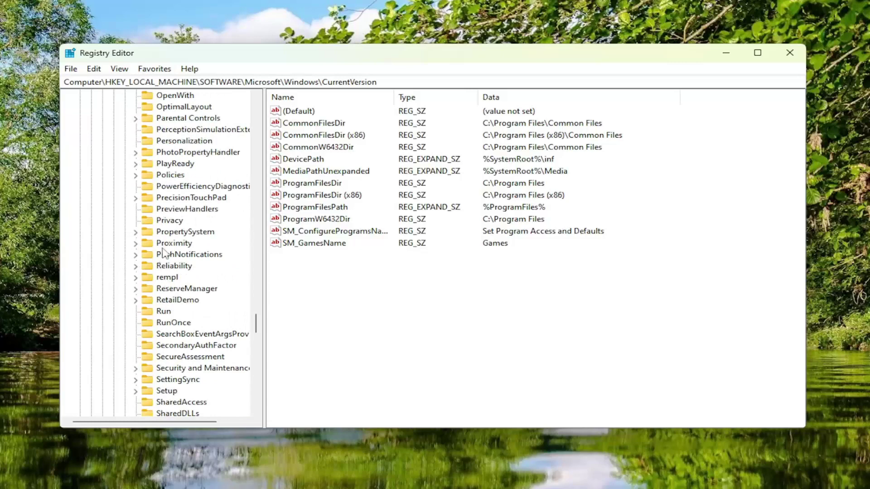
pyautogui.doubleClick(171, 176)
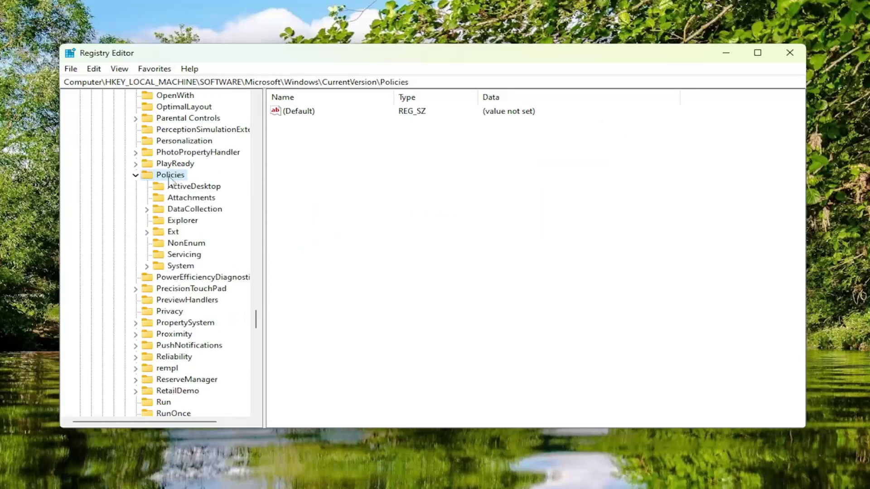
pyautogui.click(177, 259)
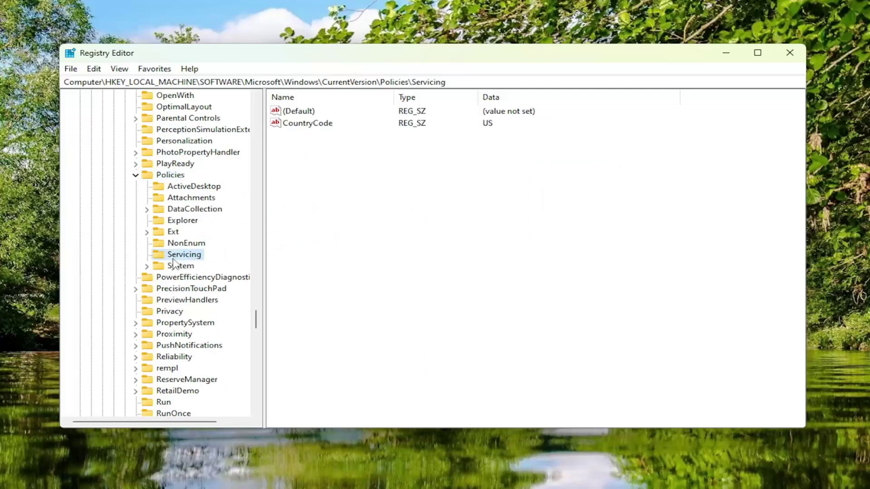
pyautogui.click(173, 267)
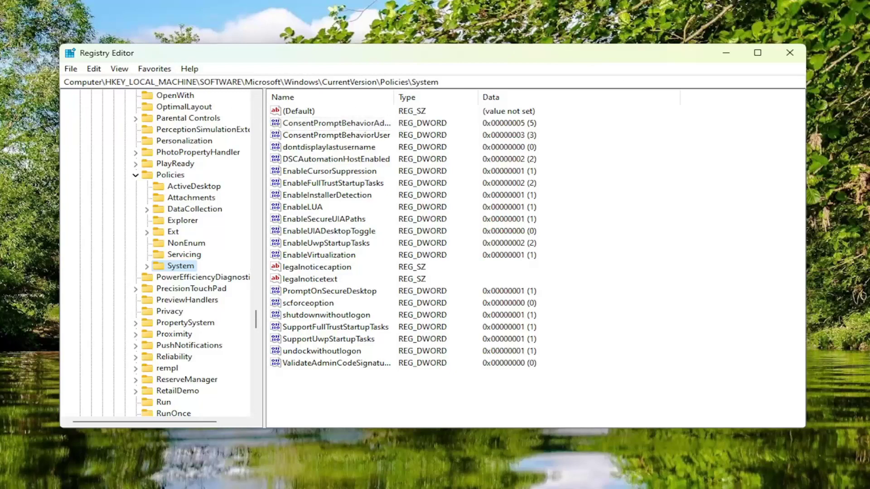
# Step: Create a DWORD (32-bit) value named HideFastUserSwitching in System and open it for editing
pyautogui.rightClick(327, 388)
pyautogui.moveTo(394, 396)
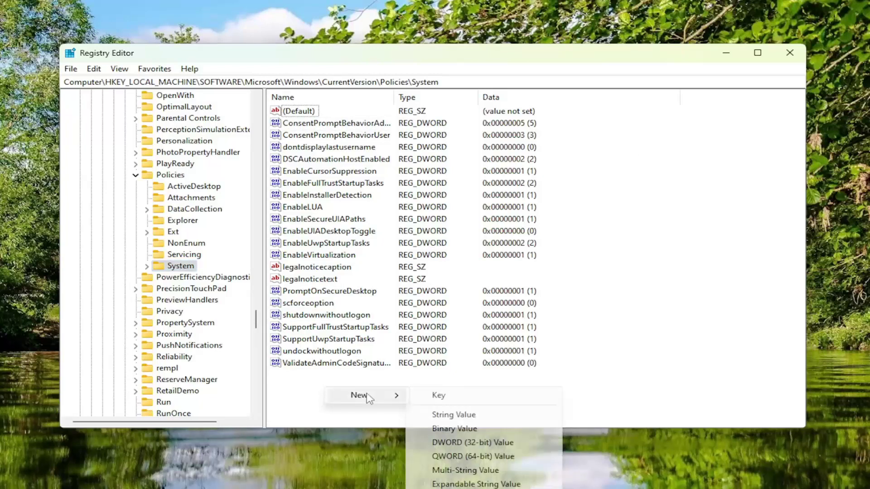
pyautogui.click(472, 441)
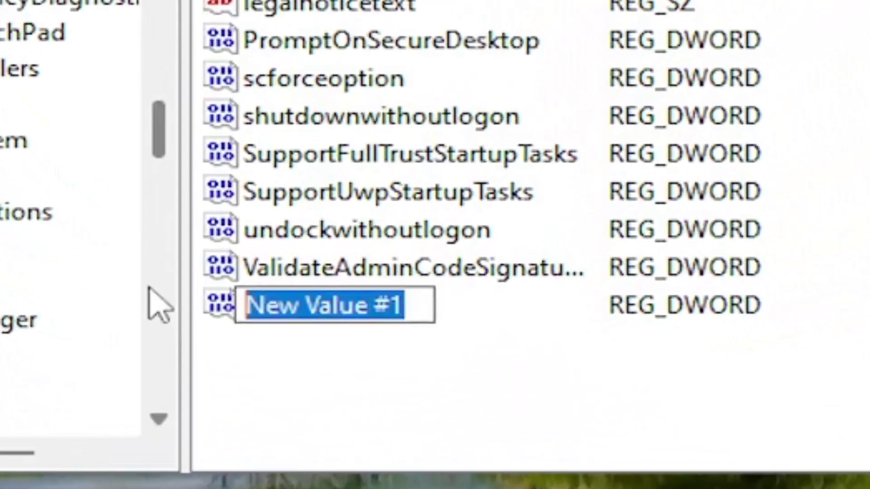
pyautogui.write('HideFas')
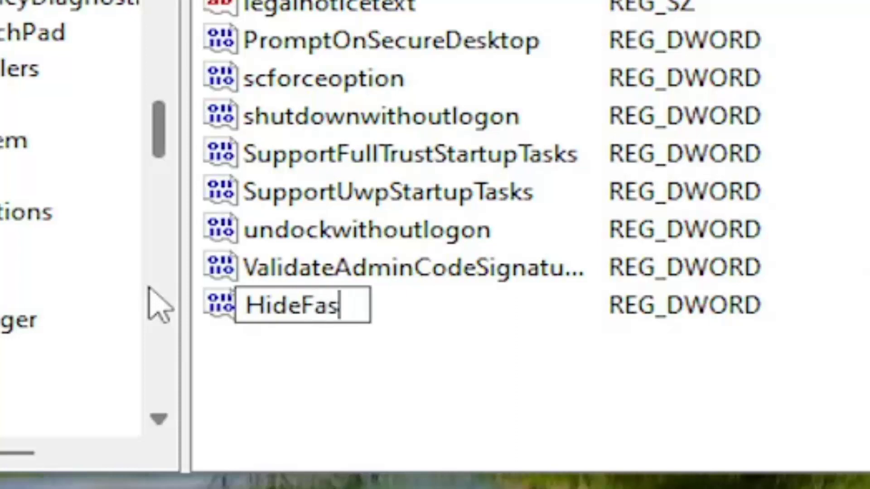
pyautogui.write('tUser')
pyautogui.write('Switching')
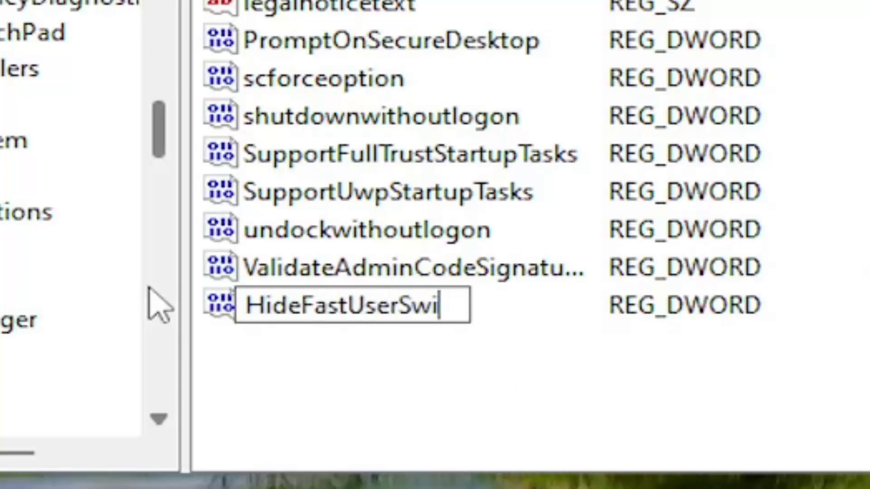
pyautogui.press('Return')
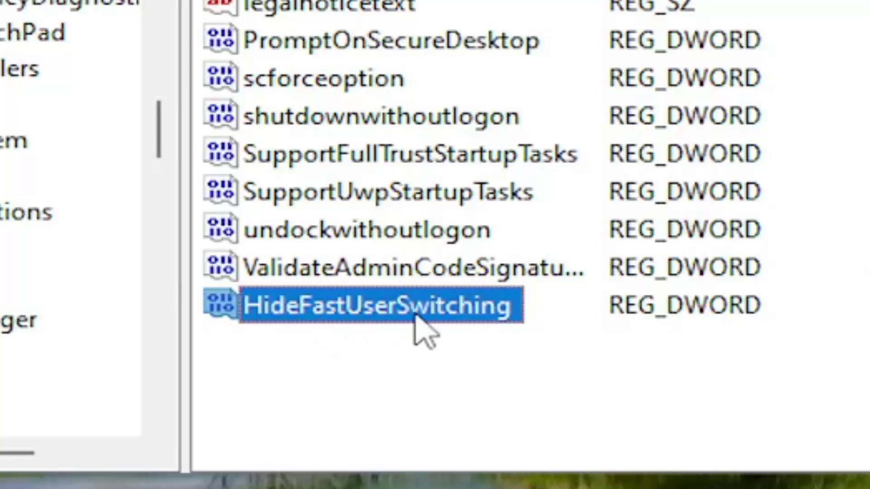
pyautogui.doubleClick(432, 318)
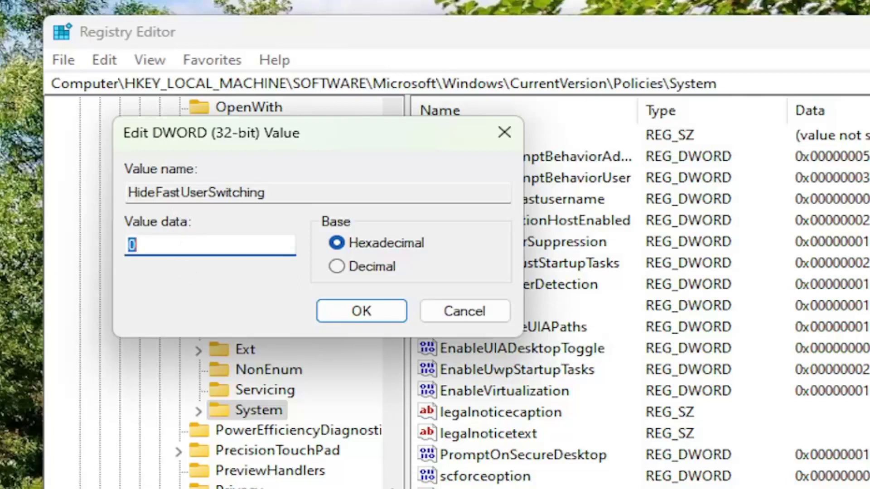
# Step: Change HideFastUserSwitching's value data from 0 to 1 and save it
pyautogui.click(136, 245)
pyautogui.moveTo(136, 244); pyautogui.dragTo(116, 245)
pyautogui.write('1')
pyautogui.click(353, 321)
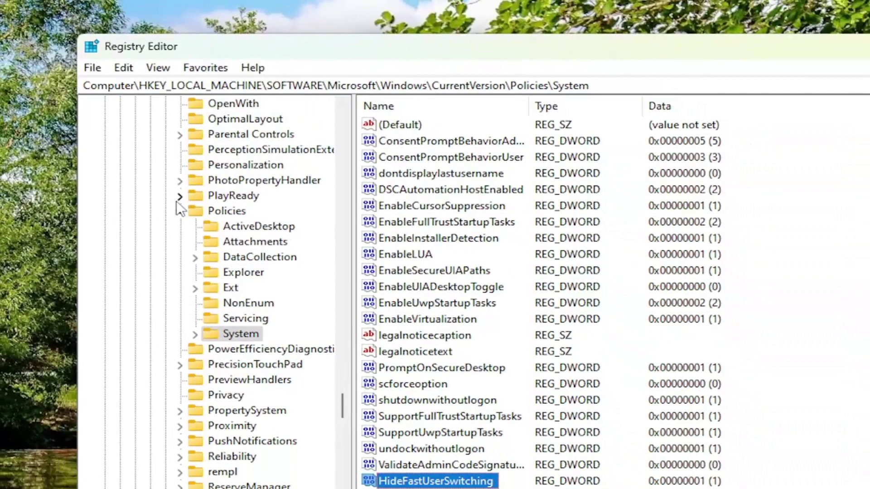
# Step: Collapse Policies, Microsoft, SOFTWARE and HKEY_LOCAL_MACHINE back to the Computer root
pyautogui.click(178, 248)
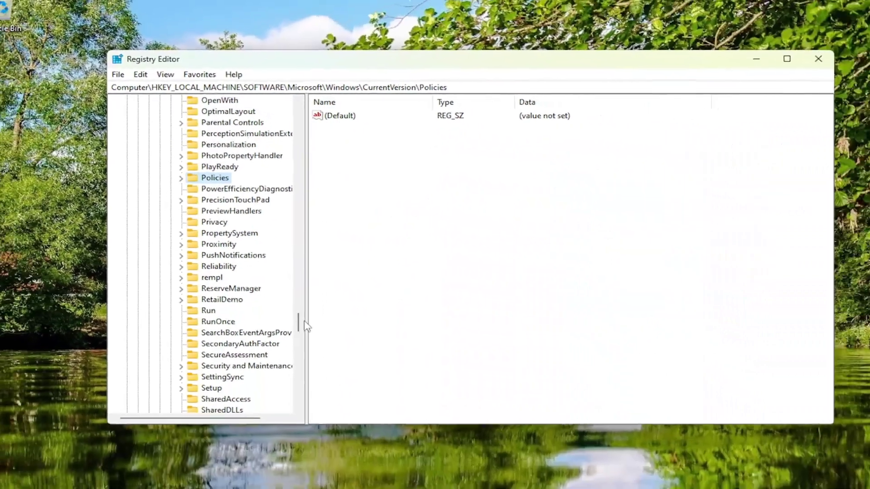
pyautogui.moveTo(320, 366); pyautogui.dragTo(320, 118)
pyautogui.click(152, 246)
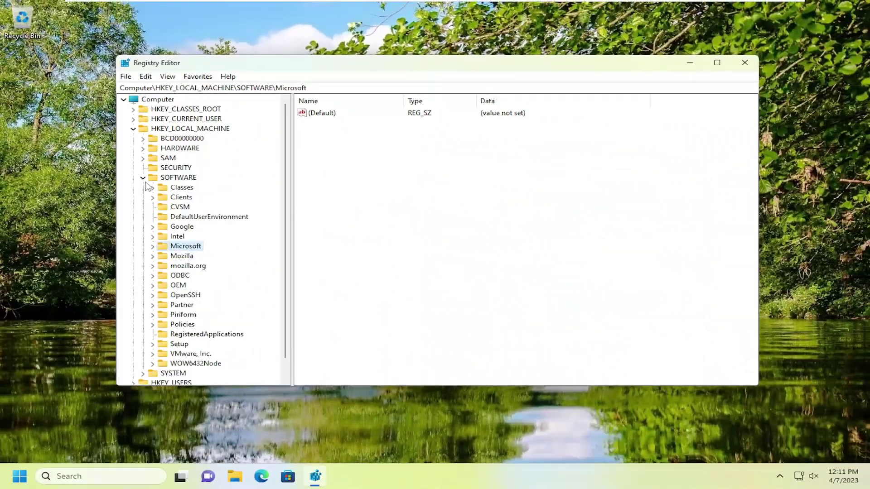
pyautogui.click(142, 177)
pyautogui.click(133, 129)
pyautogui.click(157, 99)
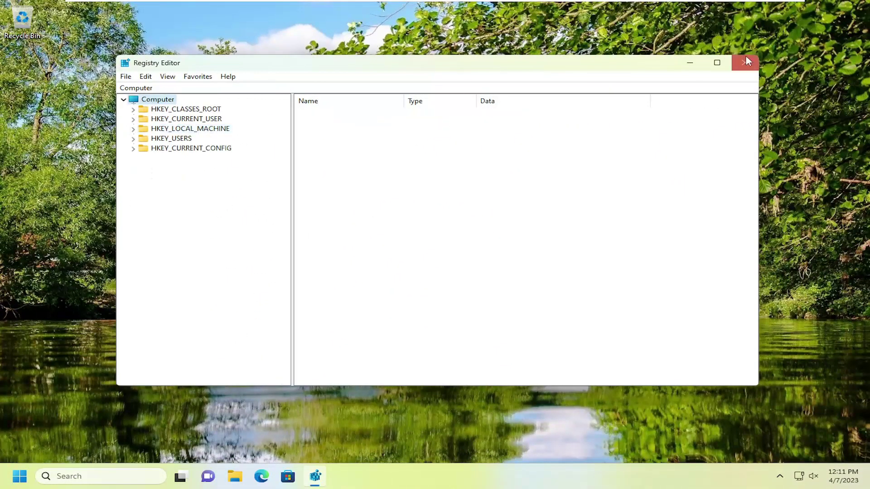